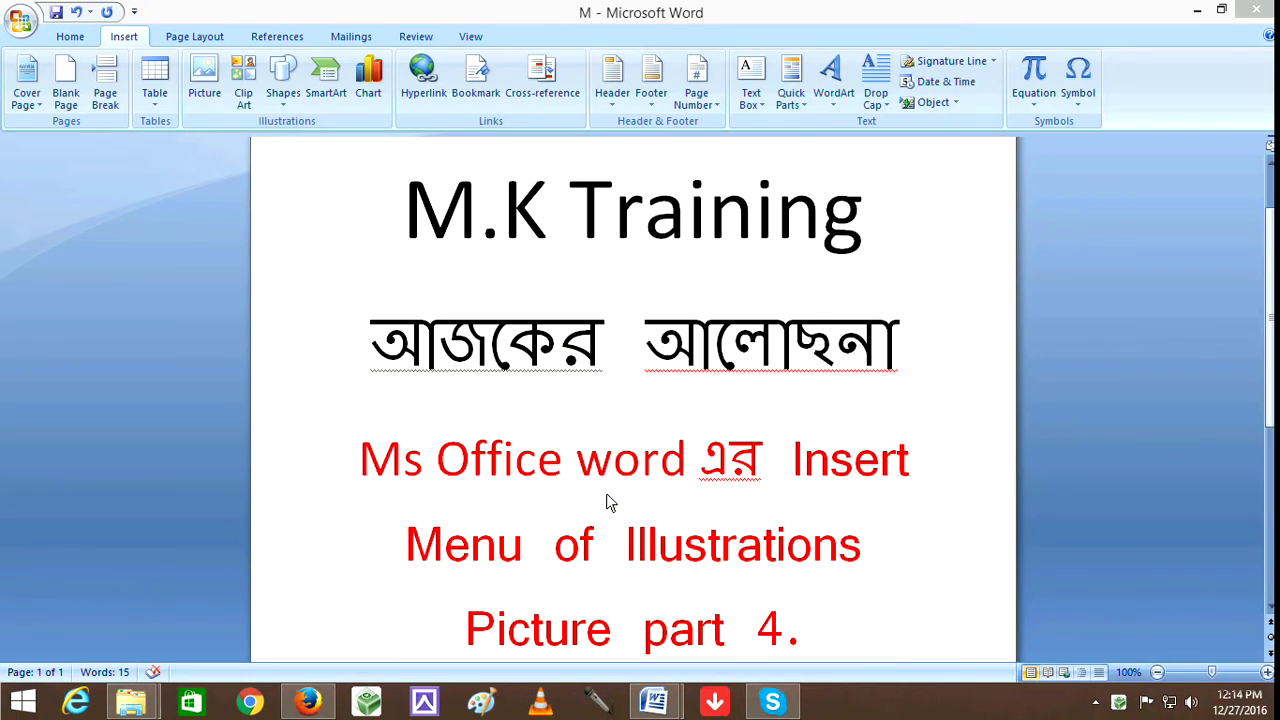
Step: Switch to the Bangladesh cricket article and select the girl picture at its top
{"action": "mouse_move", "coordinate": [654, 702]}
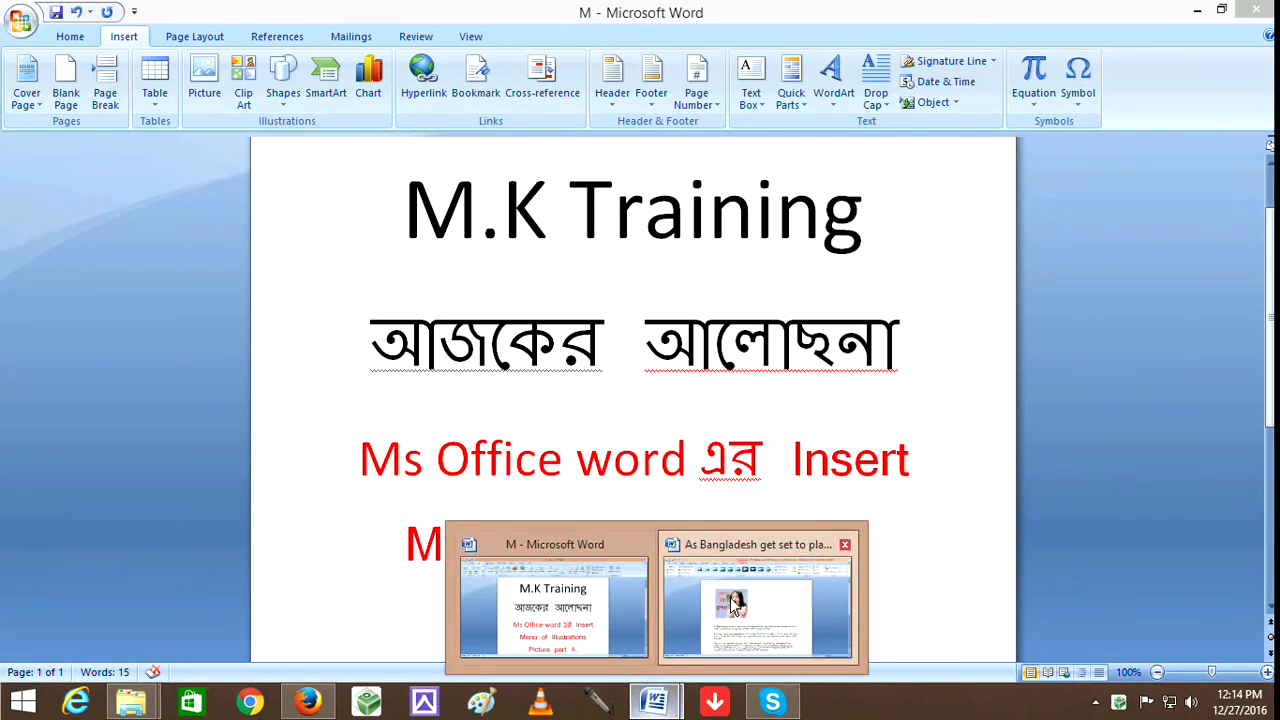
{"action": "left_click", "coordinate": [760, 600]}
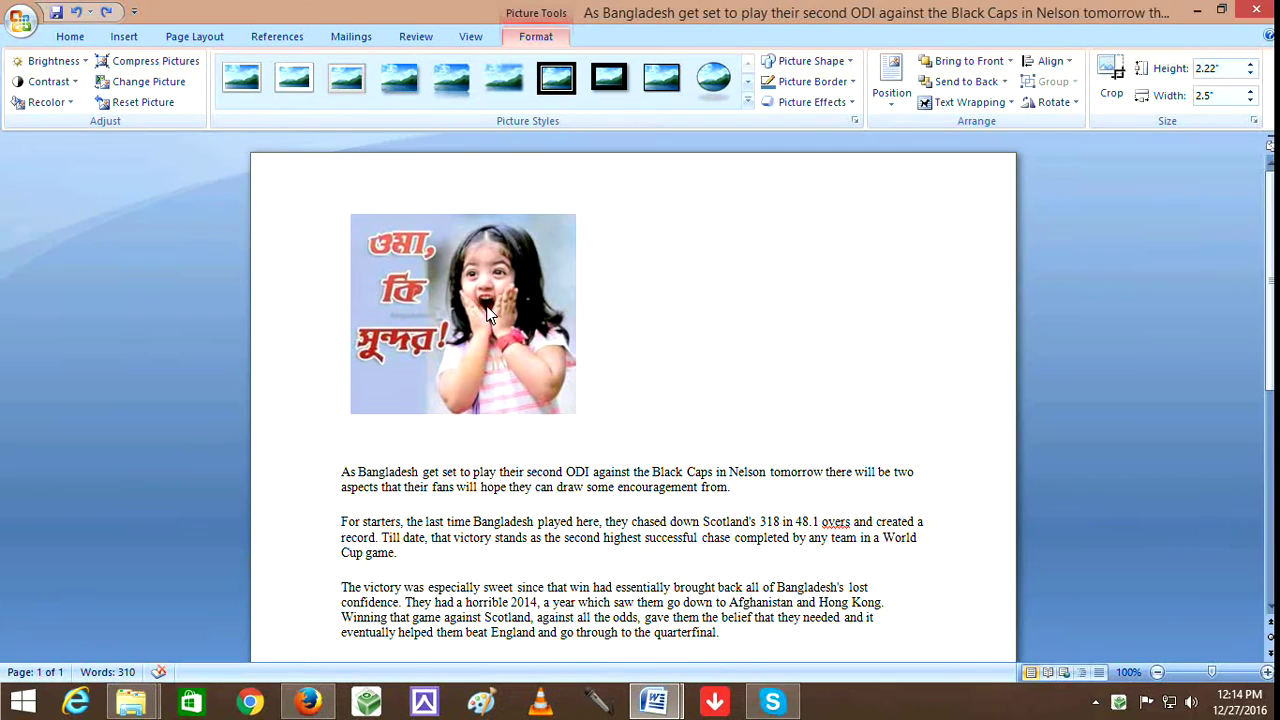
{"action": "left_click", "coordinate": [455, 292]}
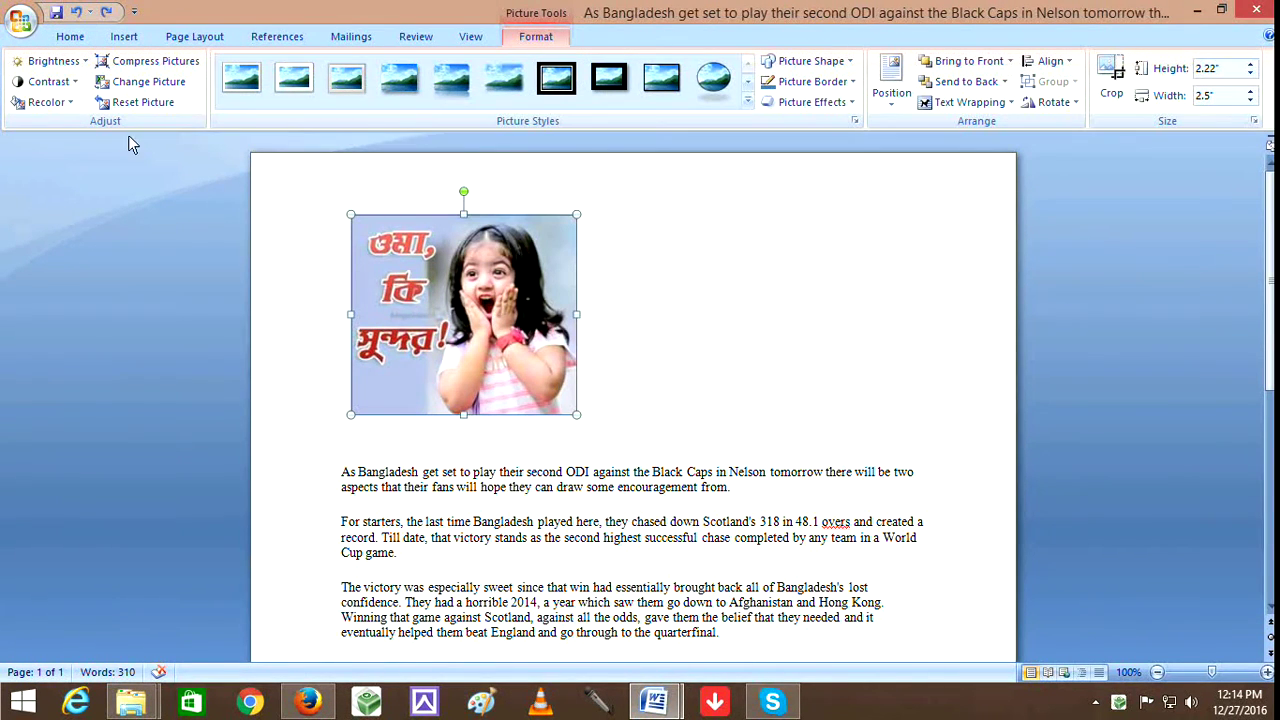
Step: Preview the picture's Recolor swatches and bring up the More Variations colour palette
{"action": "left_click", "coordinate": [71, 103]}
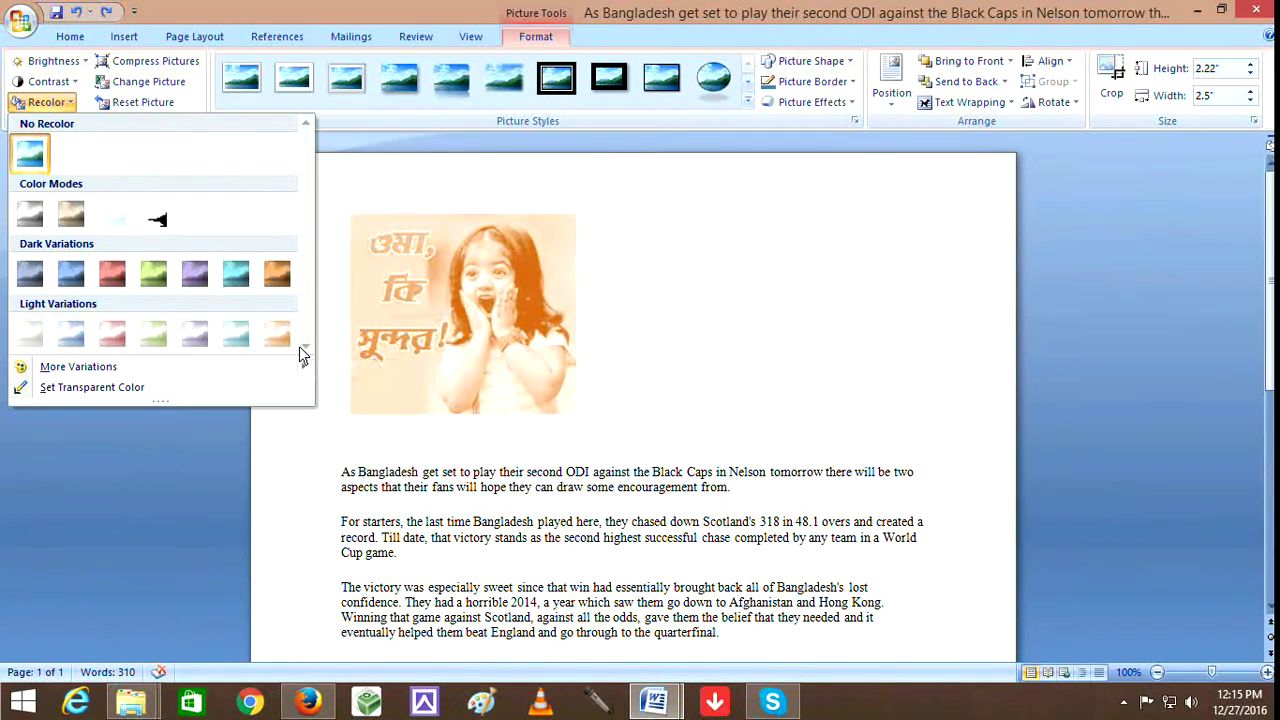
{"action": "mouse_move", "coordinate": [275, 362]}
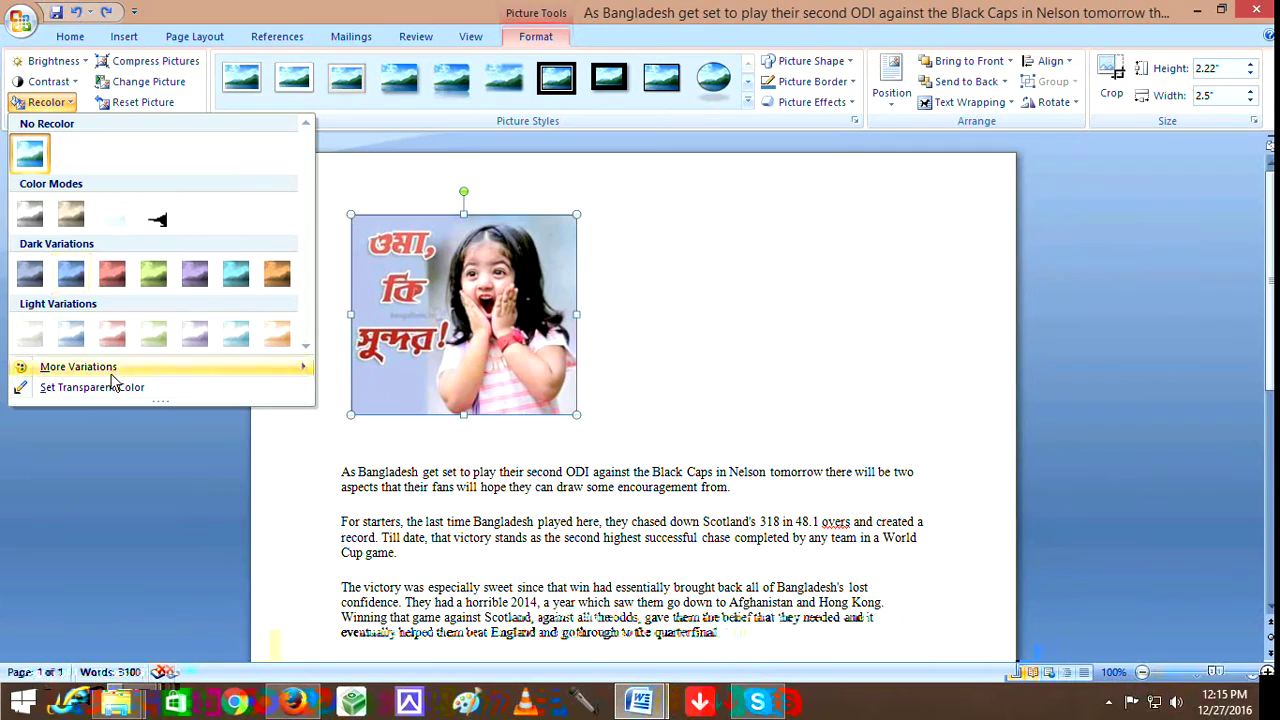
{"action": "mouse_move", "coordinate": [113, 374]}
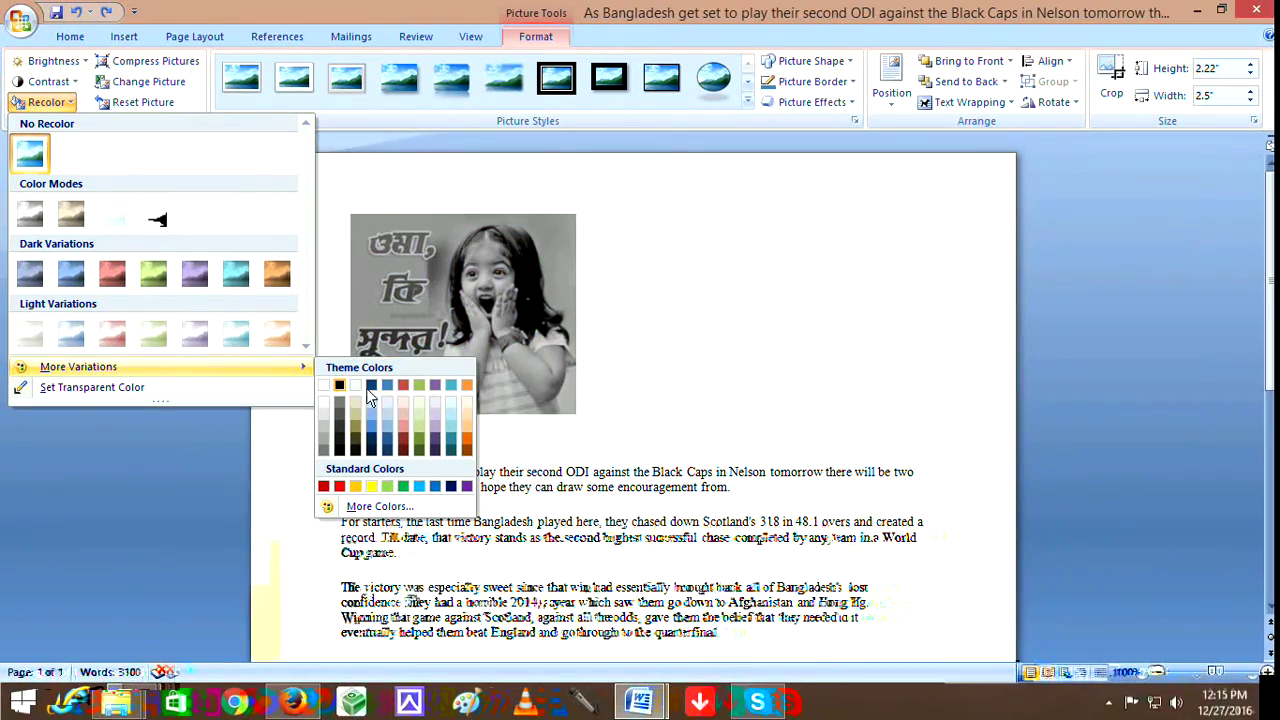
Step: In the More Colors dialog, try yellow, green, blue and magenta tint colours
{"action": "left_click", "coordinate": [360, 506]}
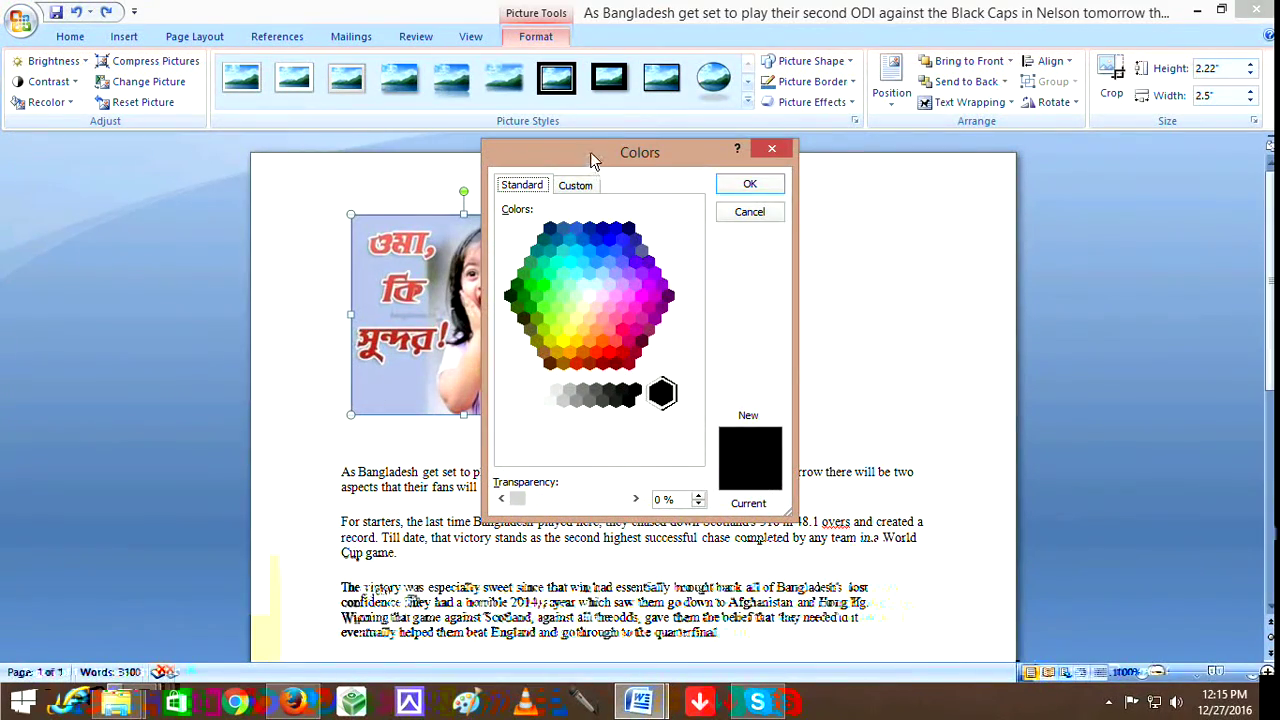
{"action": "left_click_drag", "start_coordinate": [590, 153], "coordinate": [811, 98]}
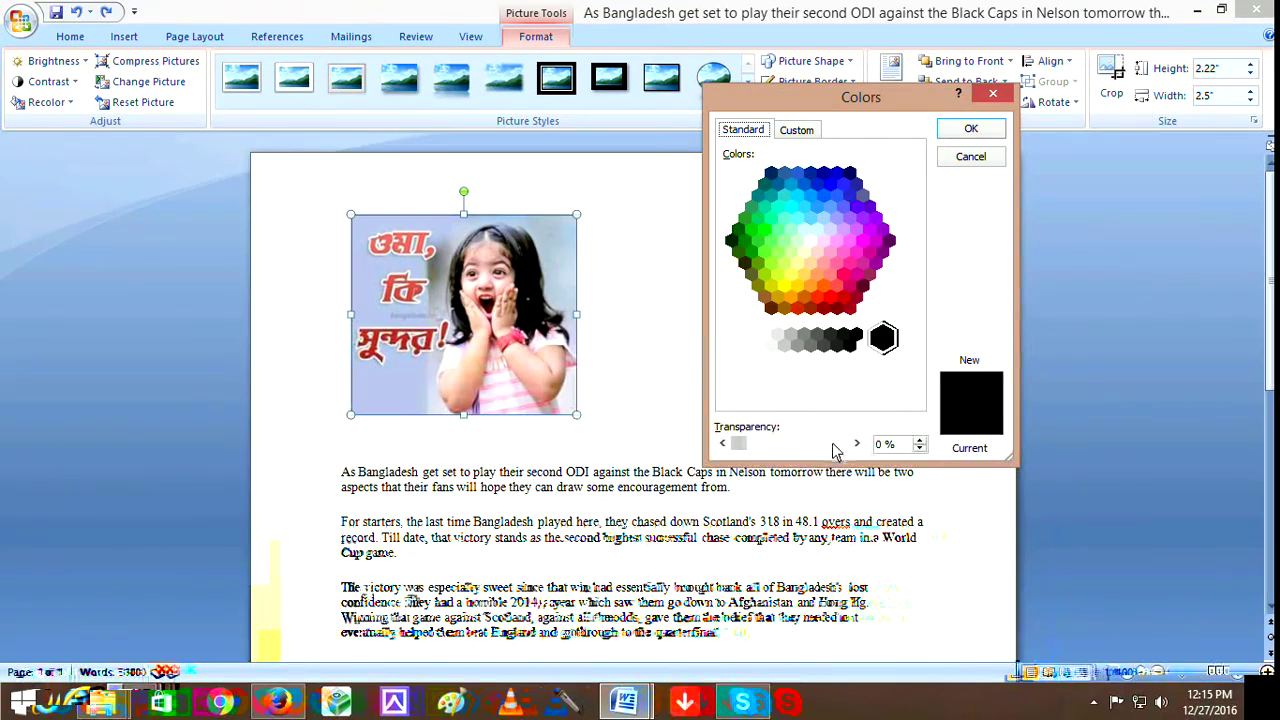
{"action": "left_click", "coordinate": [797, 264]}
{"action": "left_click", "coordinate": [763, 250]}
{"action": "left_click", "coordinate": [750, 230]}
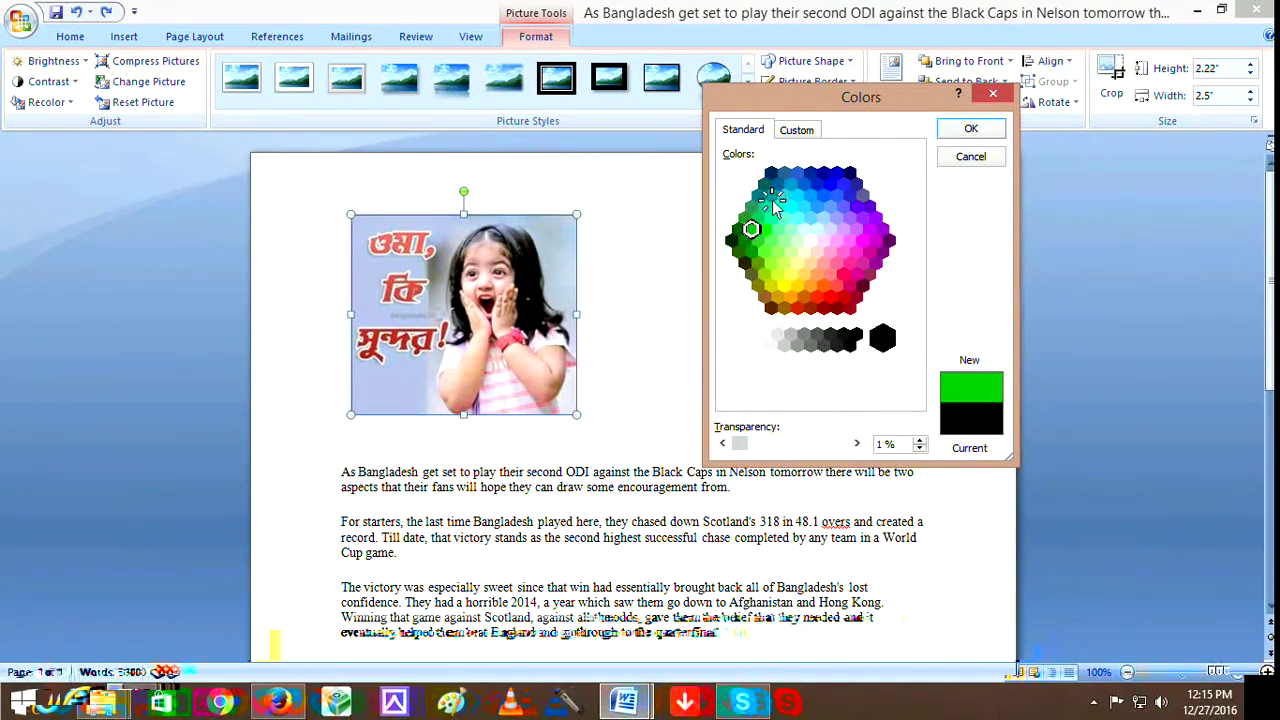
{"action": "left_click", "coordinate": [840, 210]}
{"action": "left_click", "coordinate": [862, 240]}
Step: Recolour the picture with a light mint green tint, then undo it
{"action": "left_click", "coordinate": [838, 187]}
{"action": "left_click", "coordinate": [849, 174]}
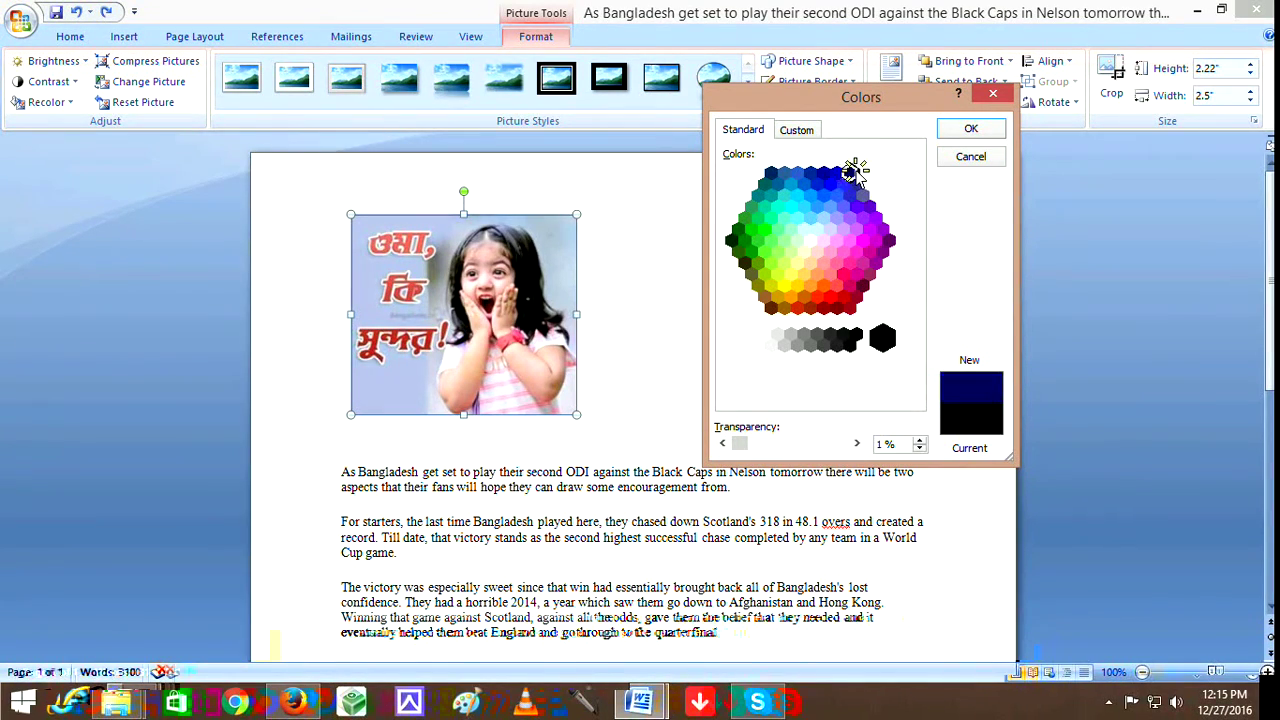
{"action": "left_click", "coordinate": [790, 208]}
{"action": "left_click", "coordinate": [790, 230]}
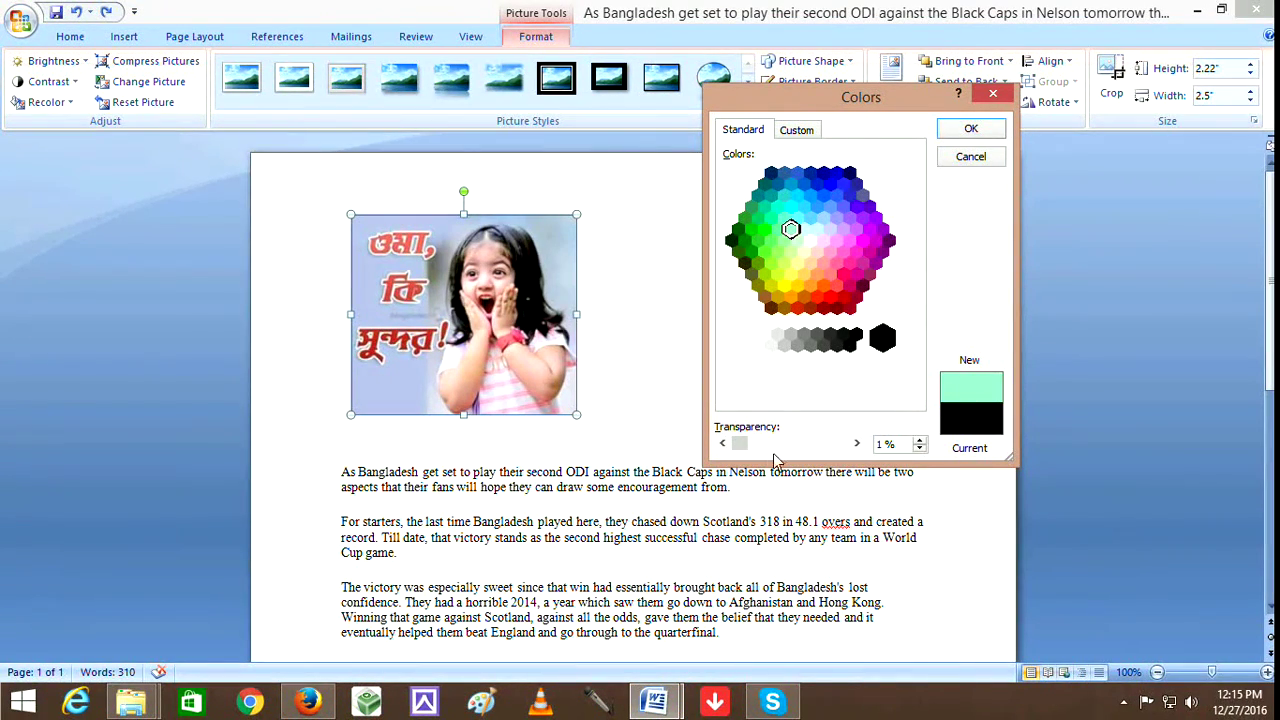
{"action": "left_click", "coordinate": [970, 128]}
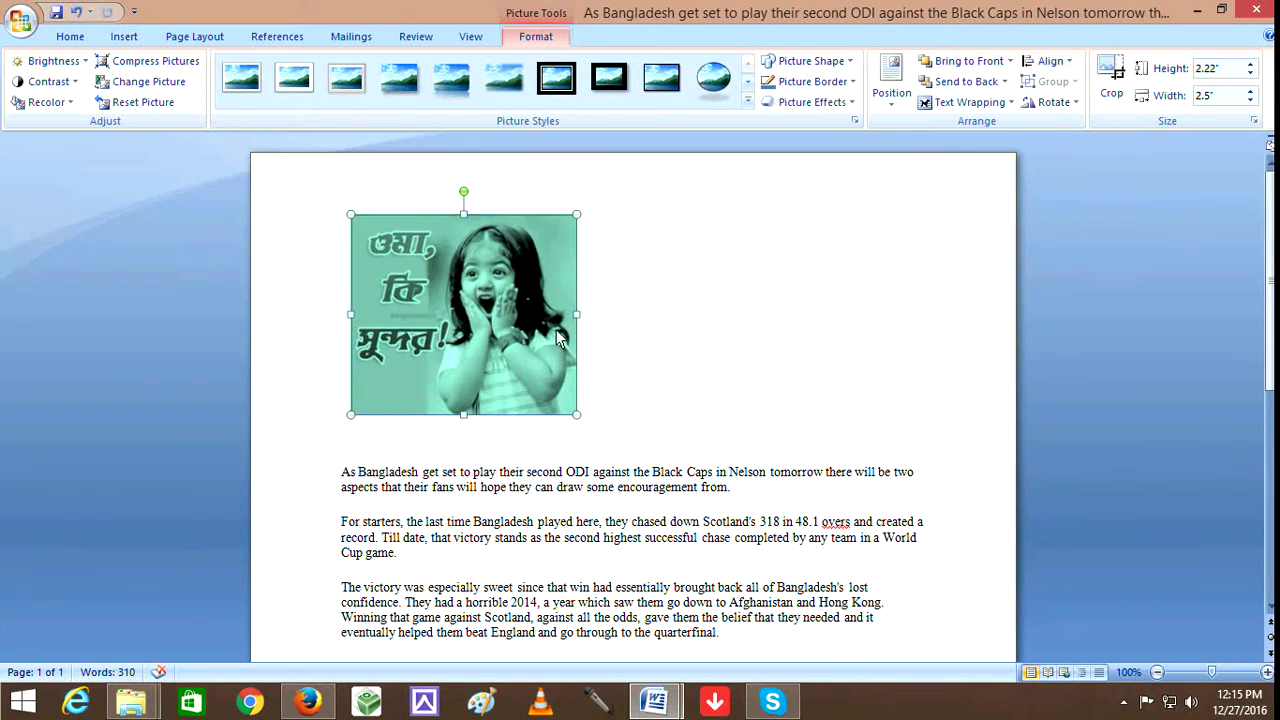
{"action": "key", "text": "ctrl+z"}
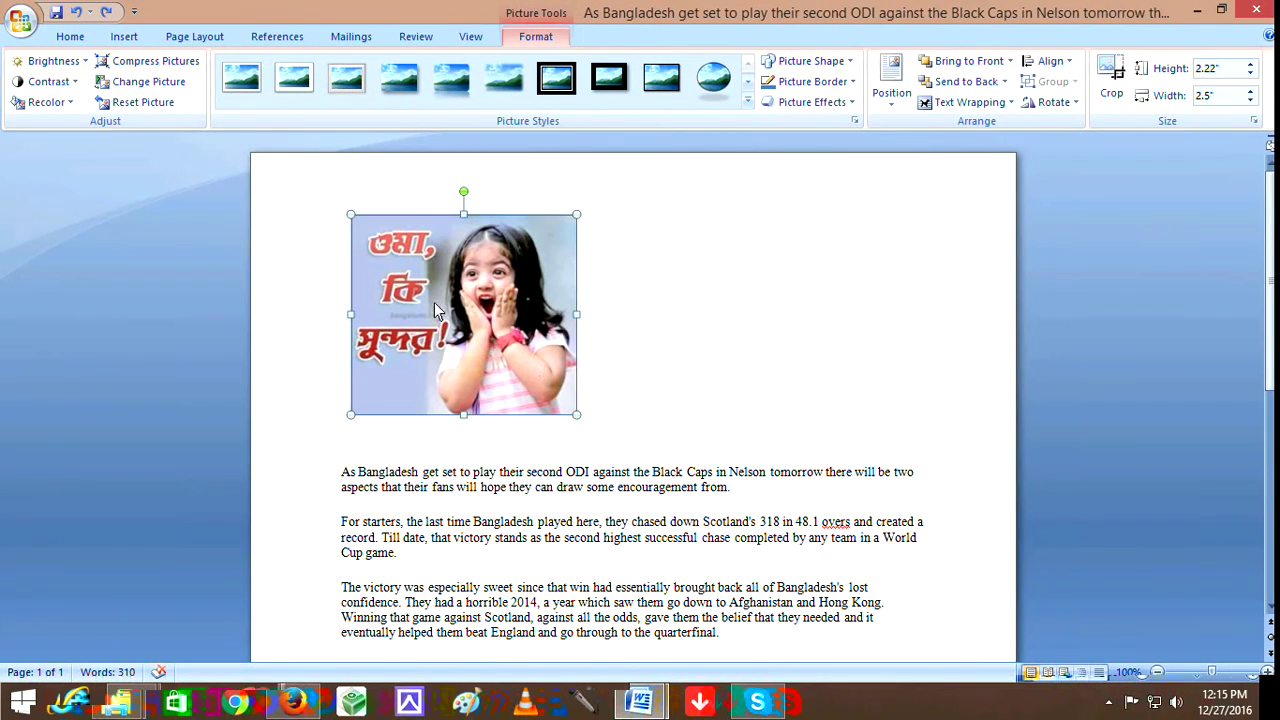
{"action": "left_click", "coordinate": [46, 102]}
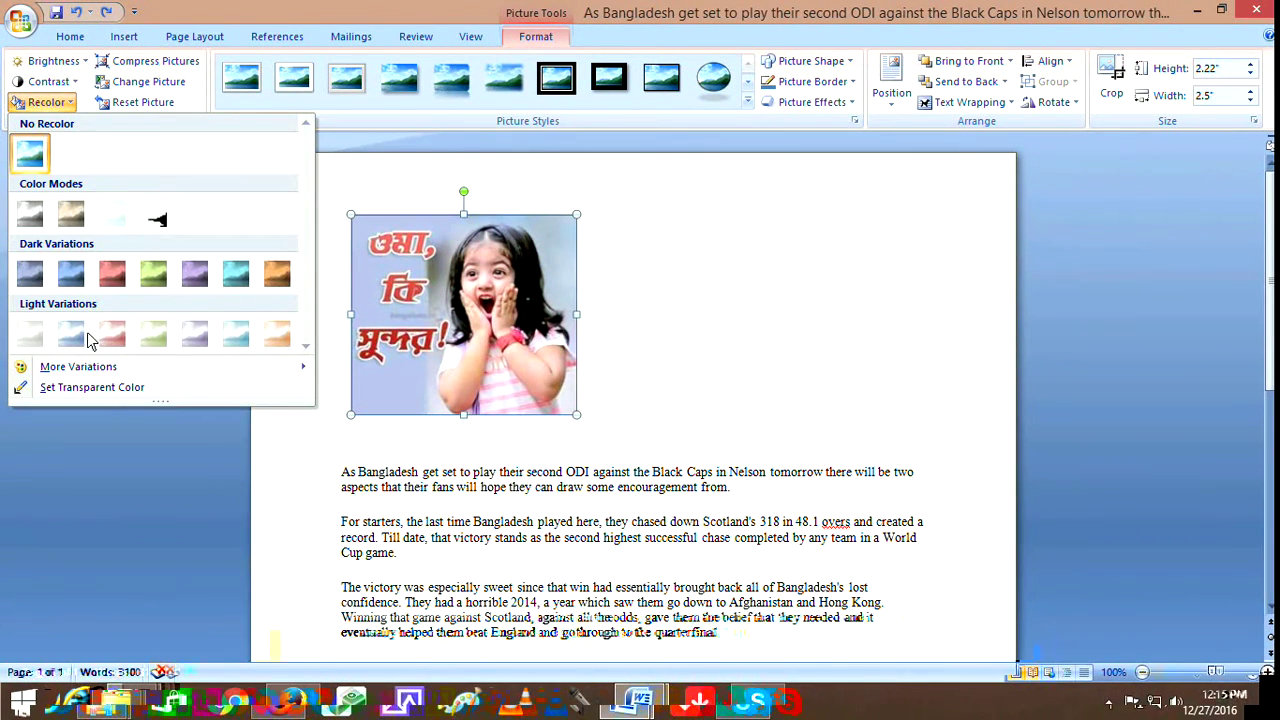
{"action": "left_click", "coordinate": [99, 390]}
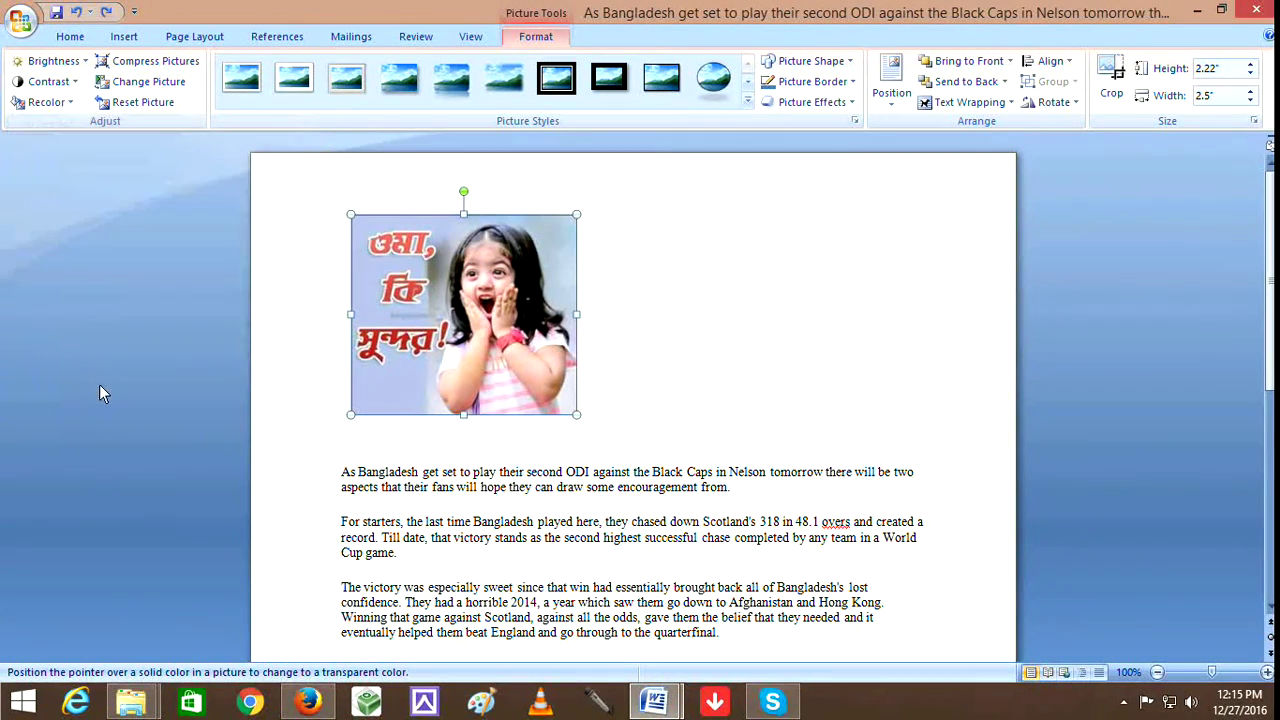
{"action": "left_click", "coordinate": [46, 102]}
{"action": "left_click", "coordinate": [25, 390]}
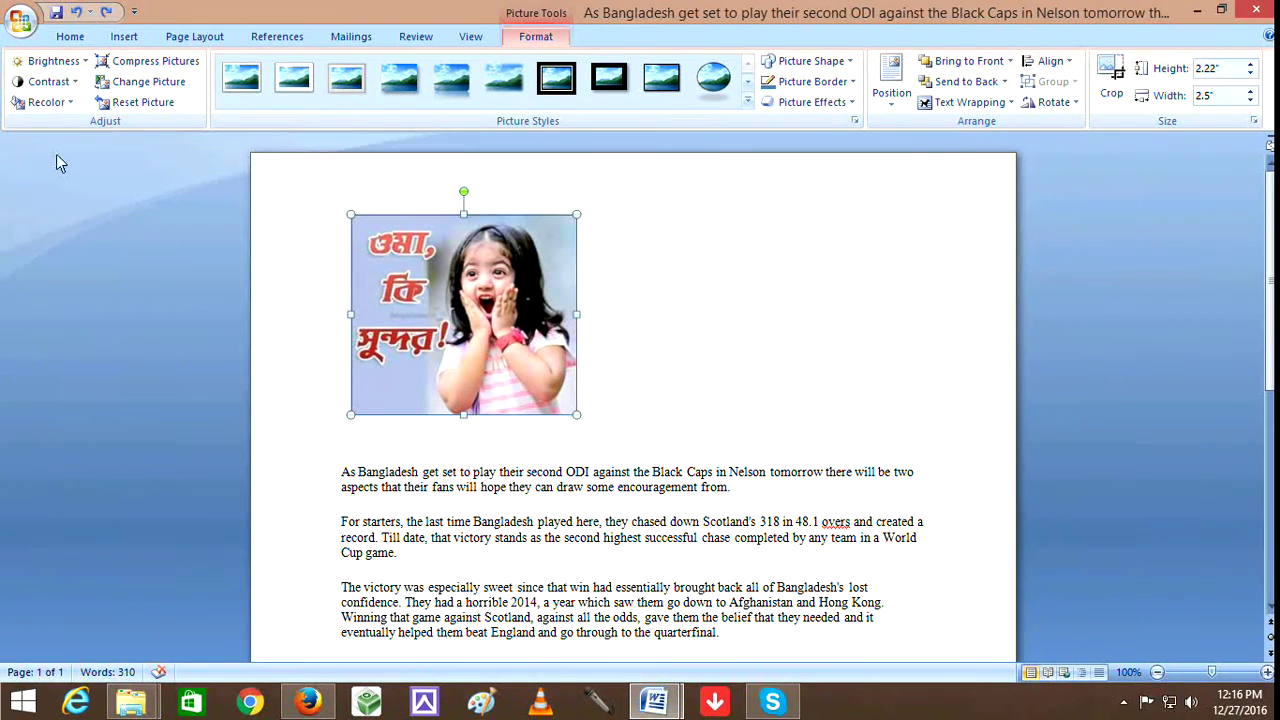
{"action": "left_click", "coordinate": [60, 102]}
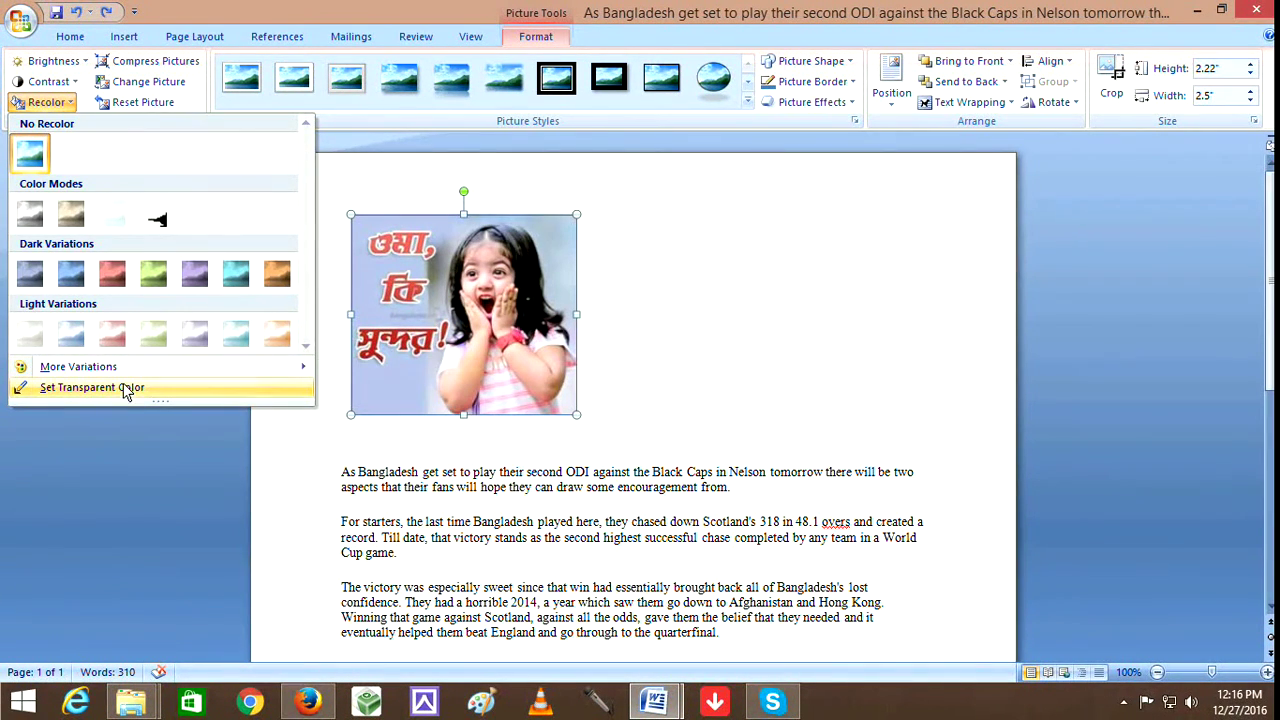
{"action": "left_click", "coordinate": [161, 395]}
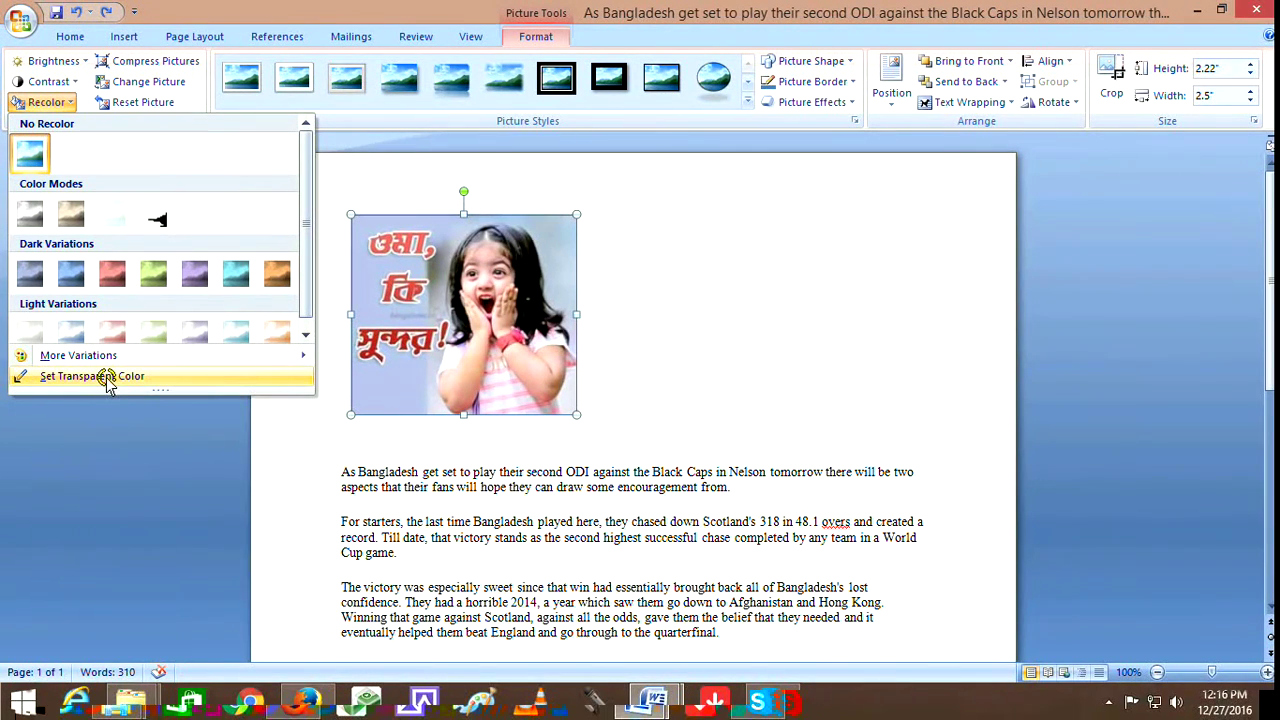
{"action": "right_click", "coordinate": [108, 385]}
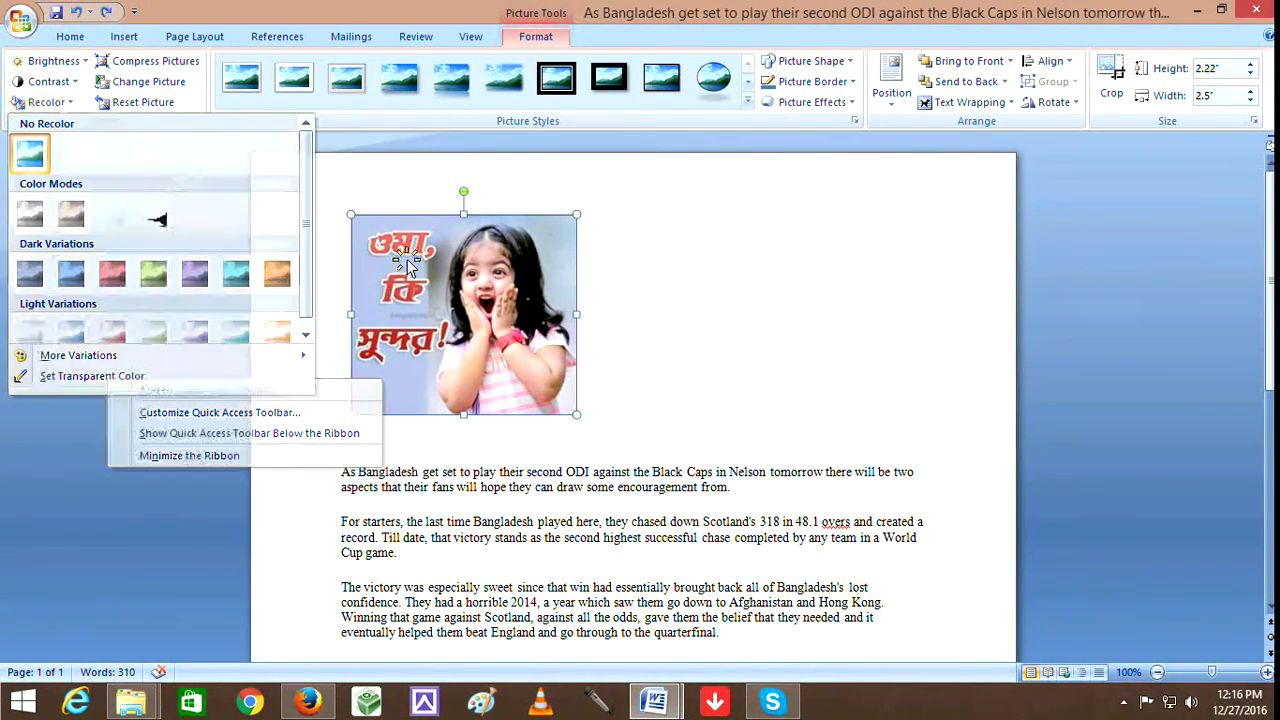
{"action": "left_click", "coordinate": [80, 376]}
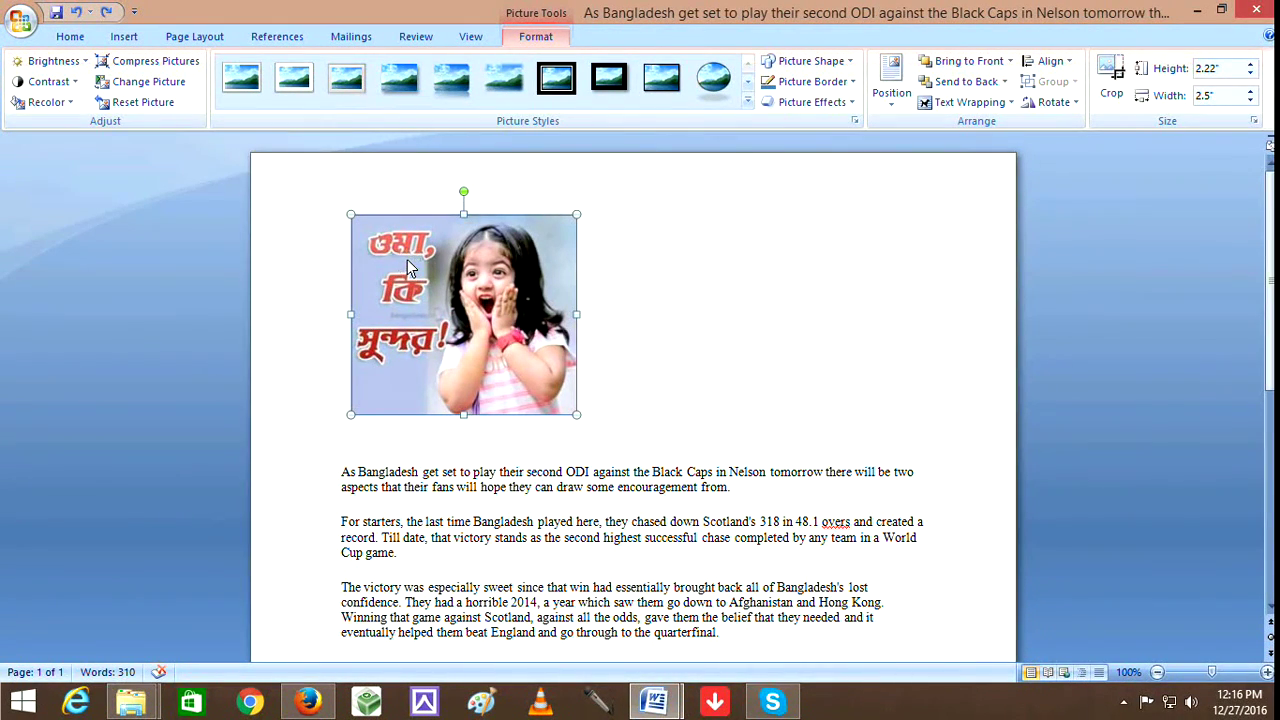
{"action": "left_click", "coordinate": [45, 102]}
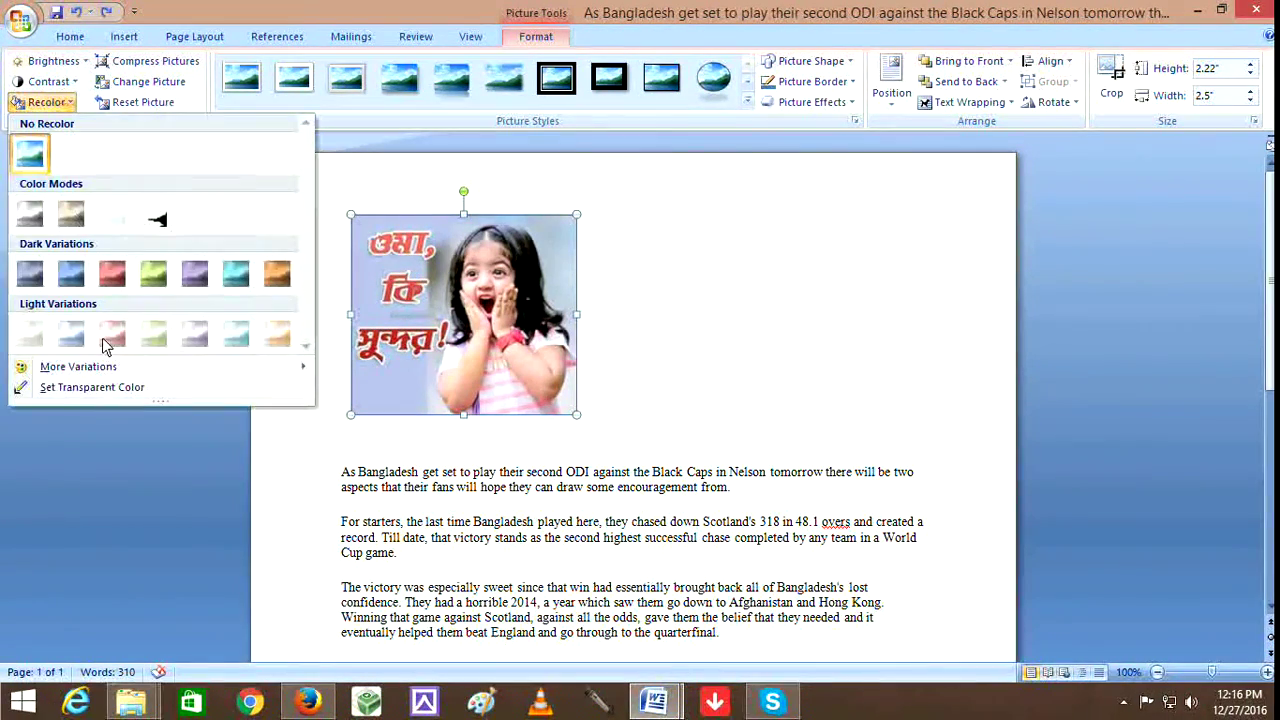
{"action": "left_click", "coordinate": [95, 389]}
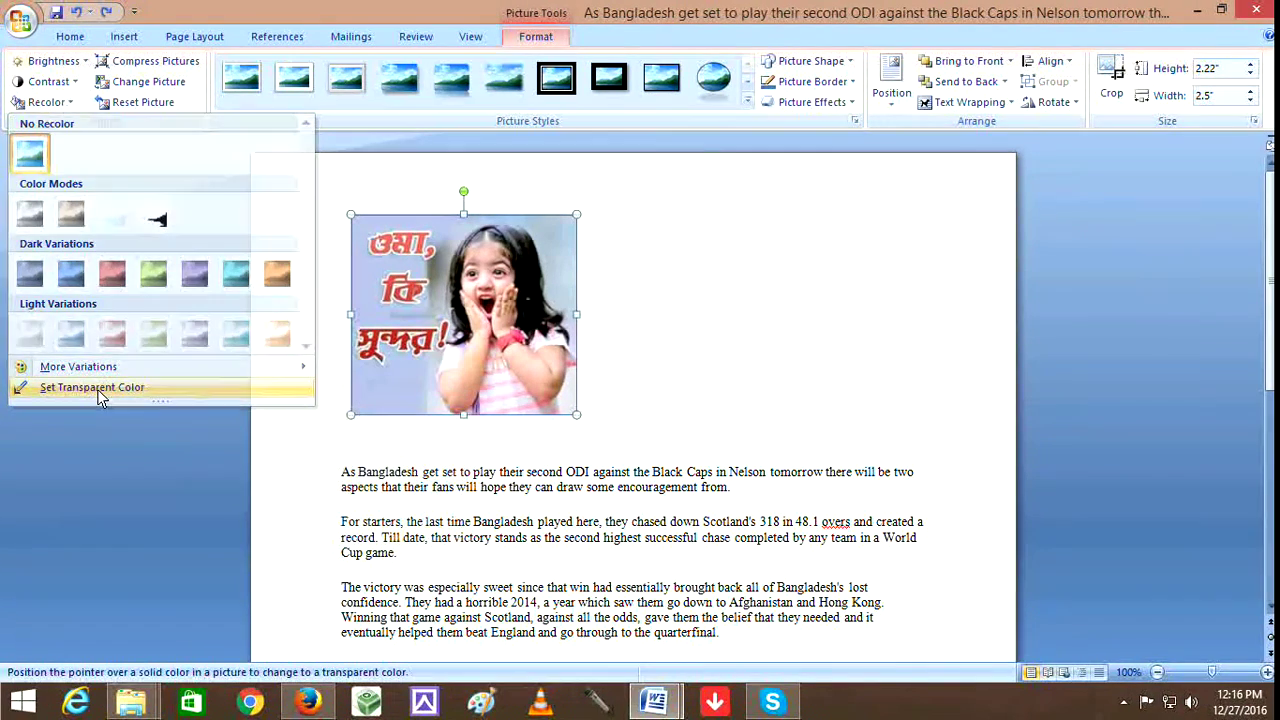
{"action": "left_click", "coordinate": [72, 103]}
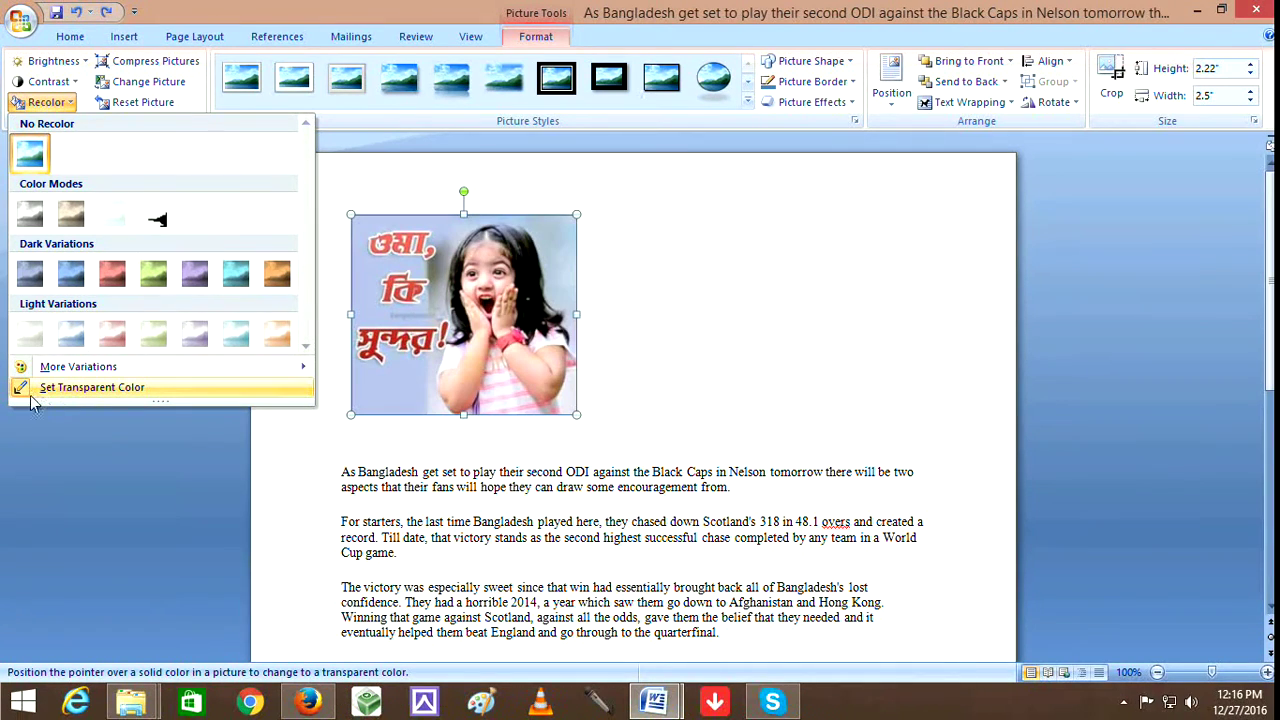
{"action": "left_click", "coordinate": [83, 389]}
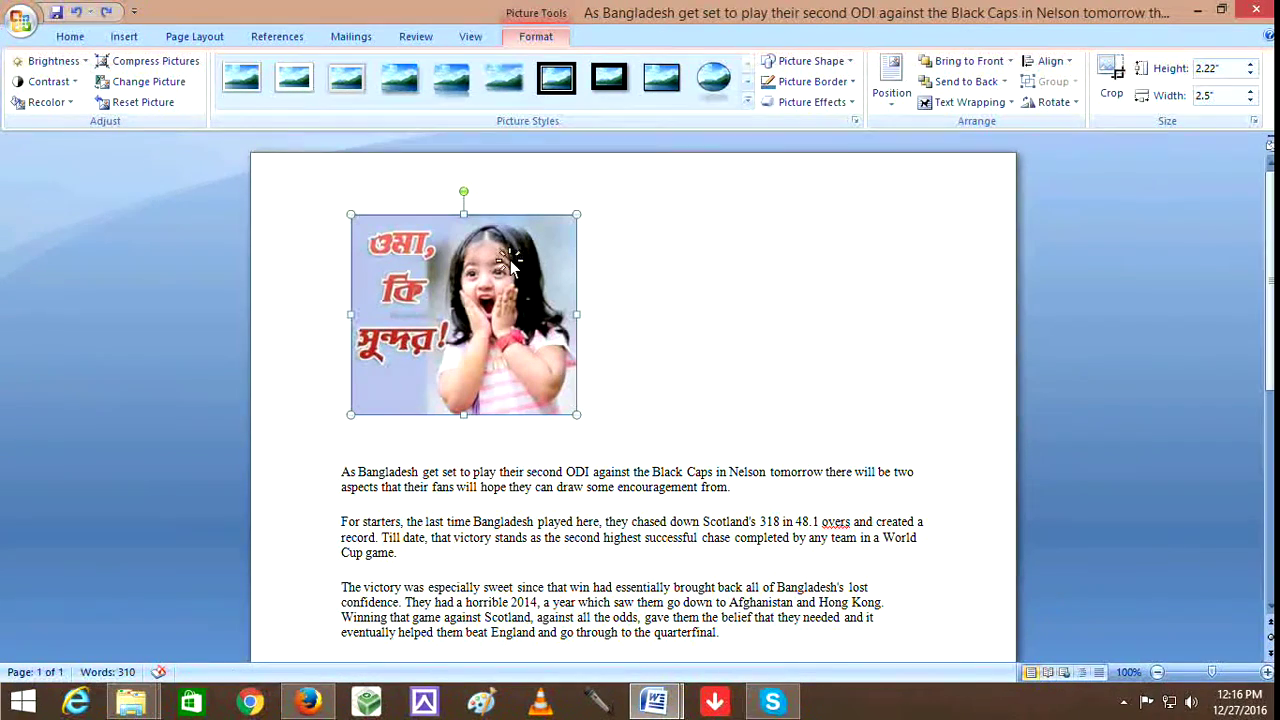
{"action": "left_click", "coordinate": [591, 252]}
{"action": "left_click", "coordinate": [505, 285]}
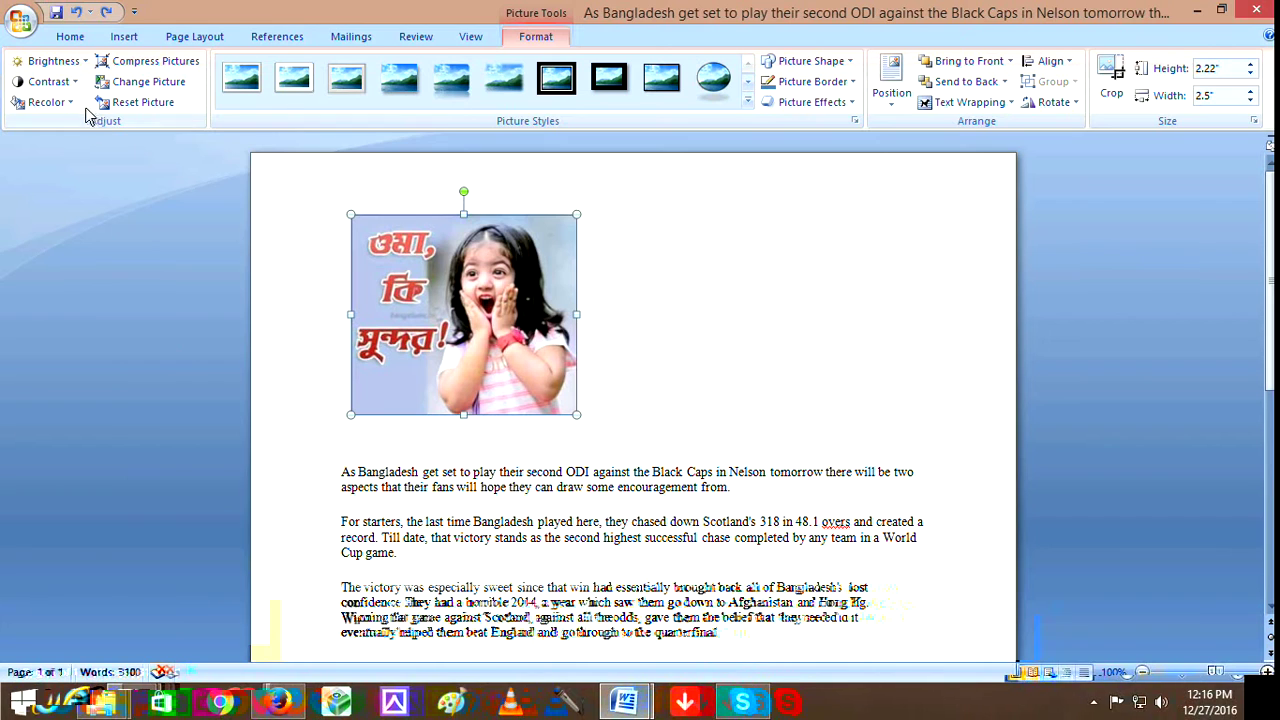
{"action": "left_click", "coordinate": [148, 66]}
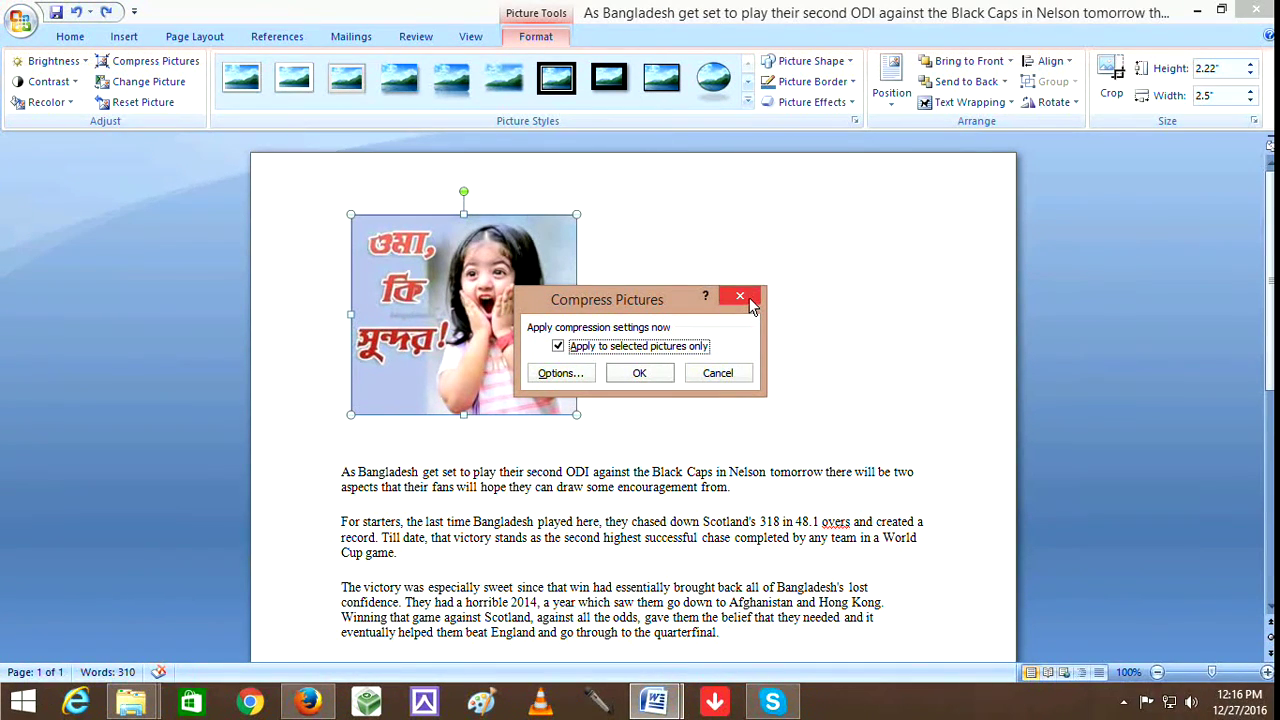
{"action": "left_click", "coordinate": [567, 378]}
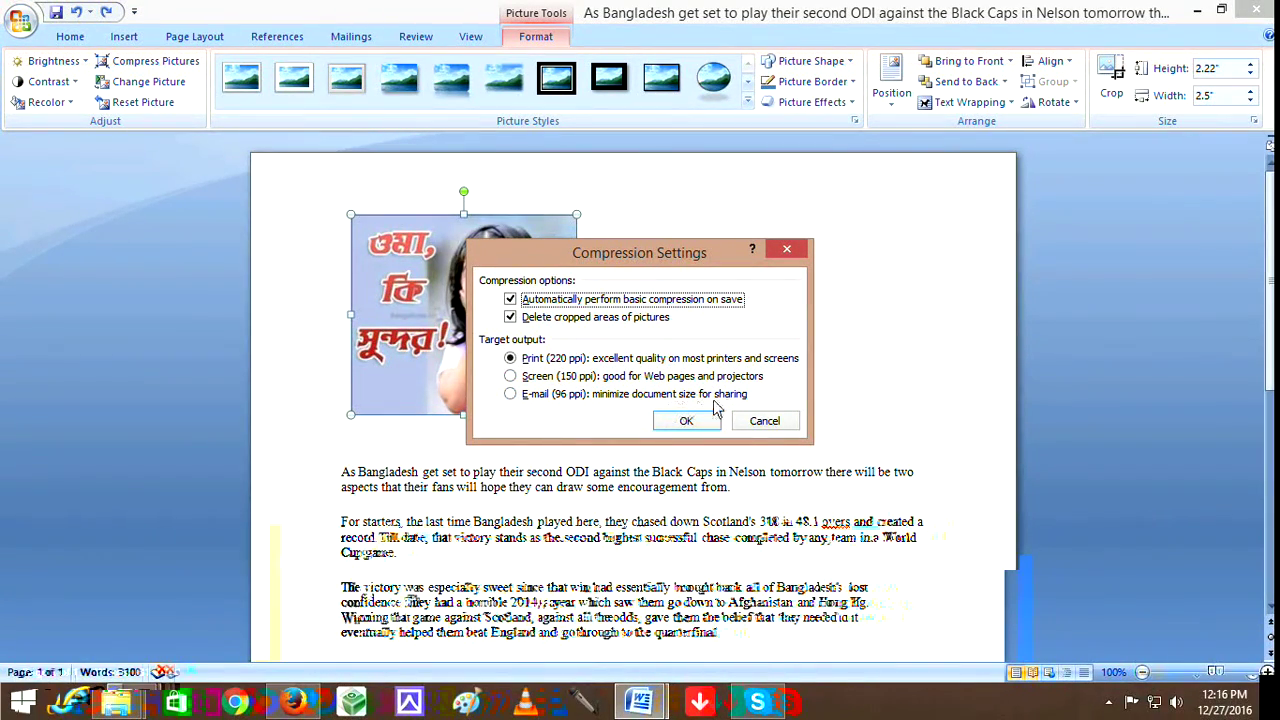
{"action": "left_click", "coordinate": [783, 254]}
{"action": "left_click", "coordinate": [740, 296]}
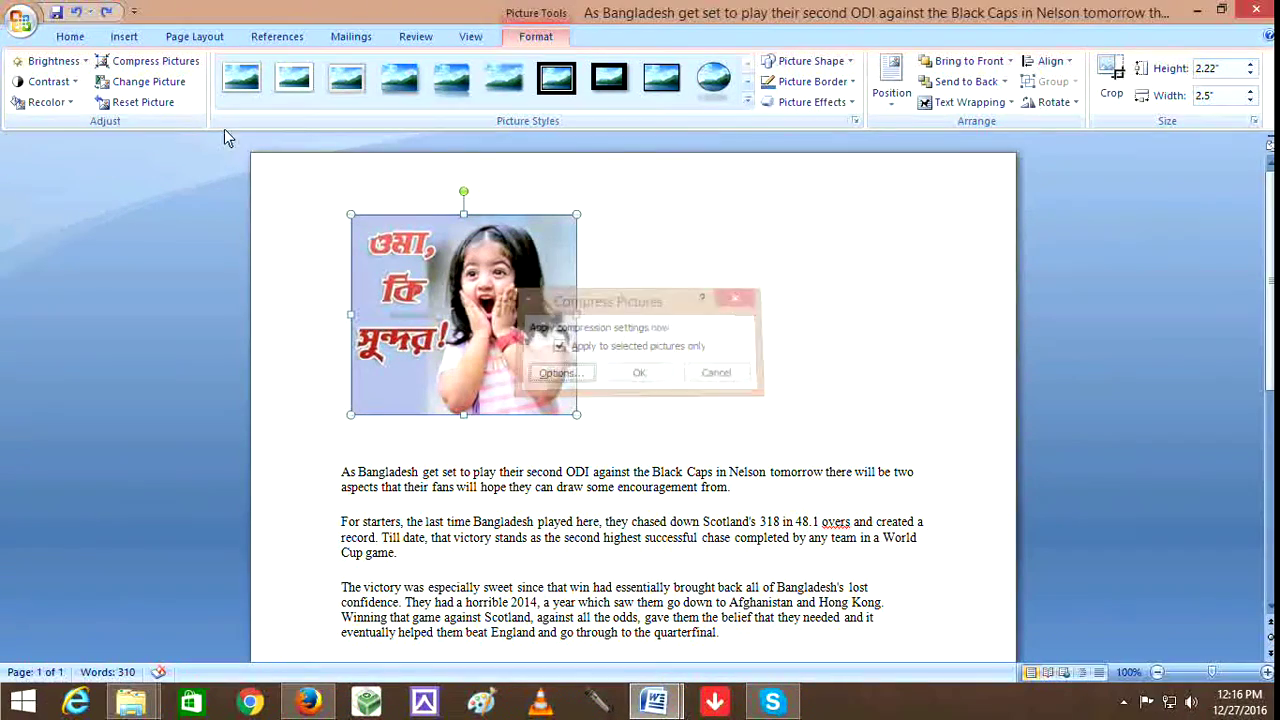
Step: Replace the girl picture with the photo of the man using Change Picture
{"action": "left_click", "coordinate": [157, 86]}
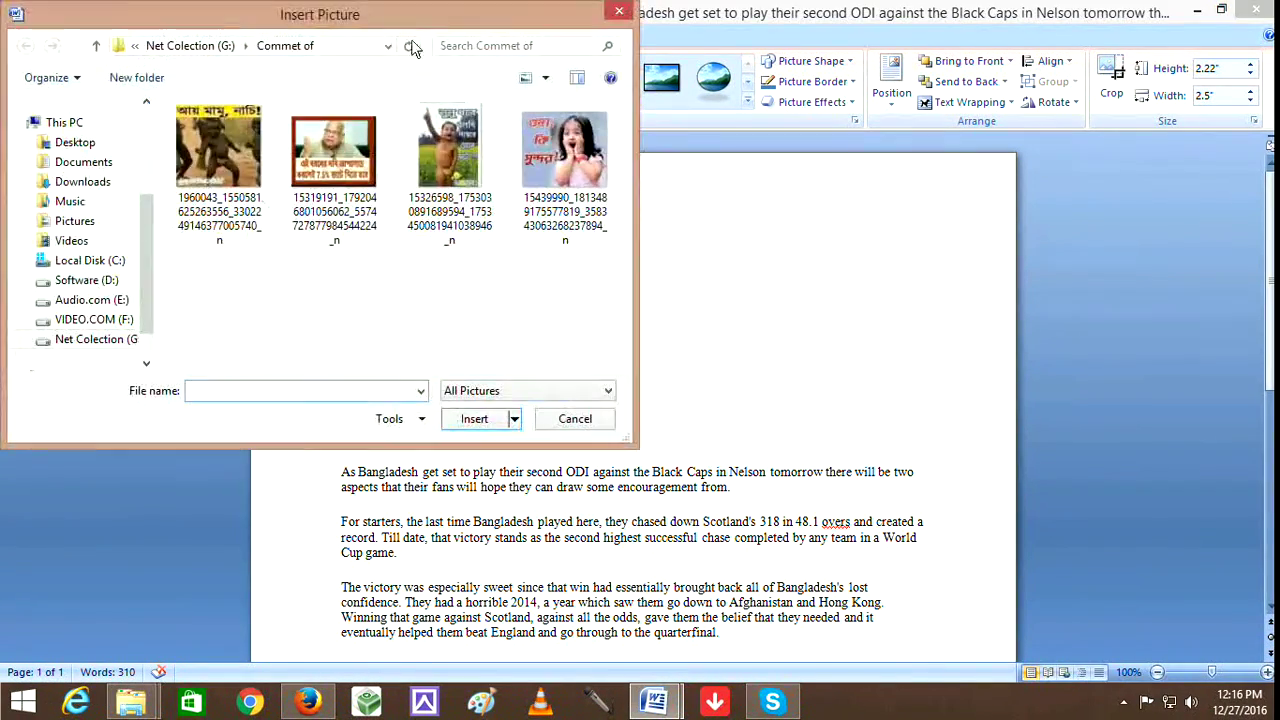
{"action": "left_click", "coordinate": [622, 10]}
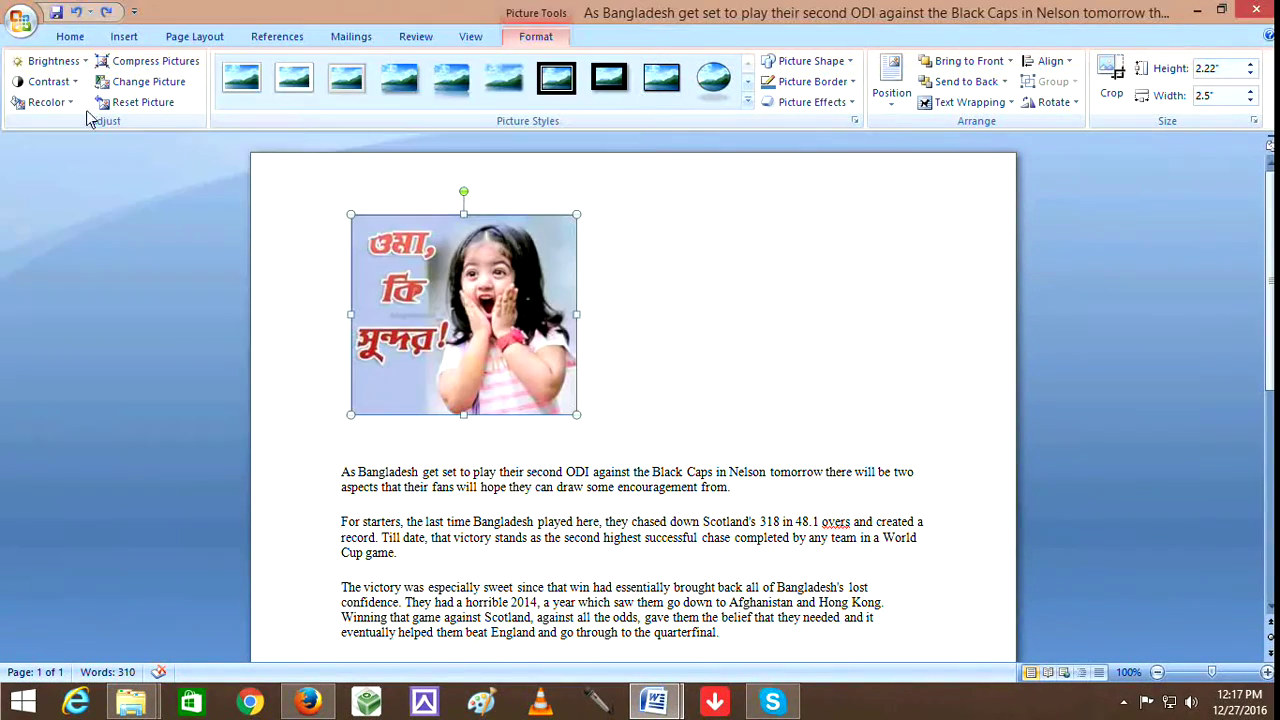
{"action": "left_click", "coordinate": [145, 88]}
{"action": "left_click", "coordinate": [334, 180]}
{"action": "left_click", "coordinate": [474, 417]}
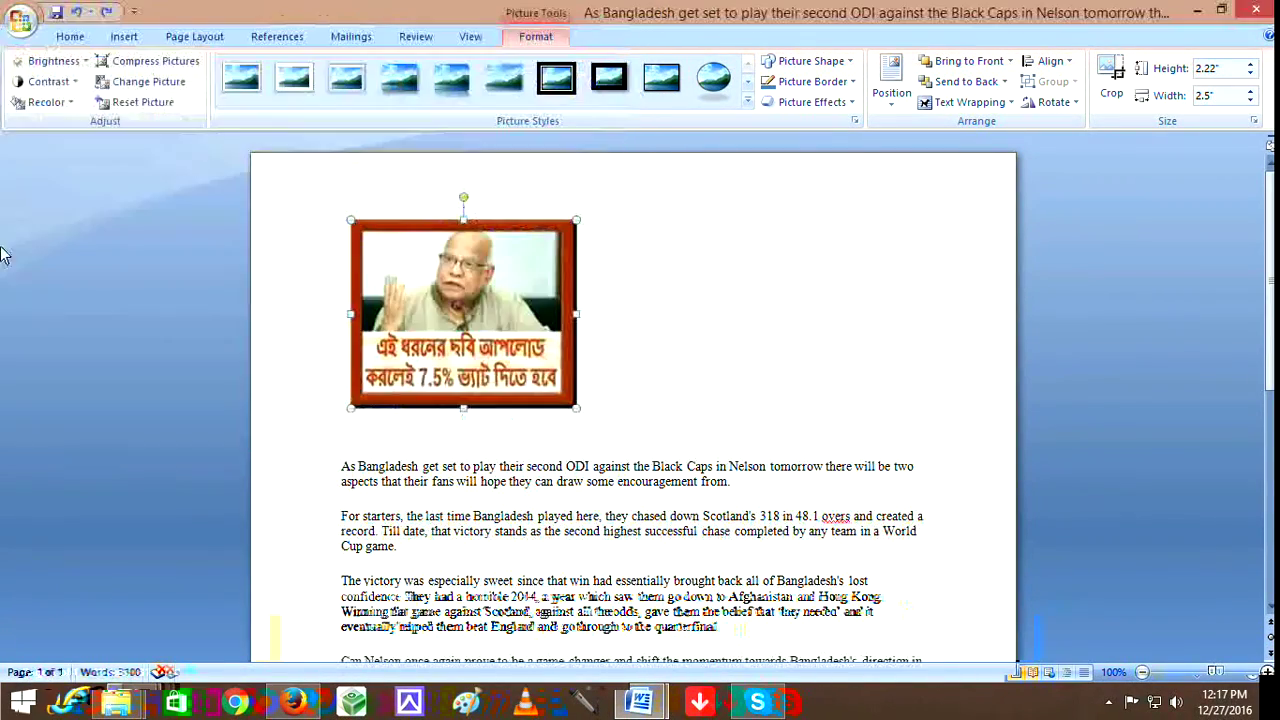
Step: Put the girl picture back in place and reset its formatting to the original
{"action": "left_click", "coordinate": [148, 82]}
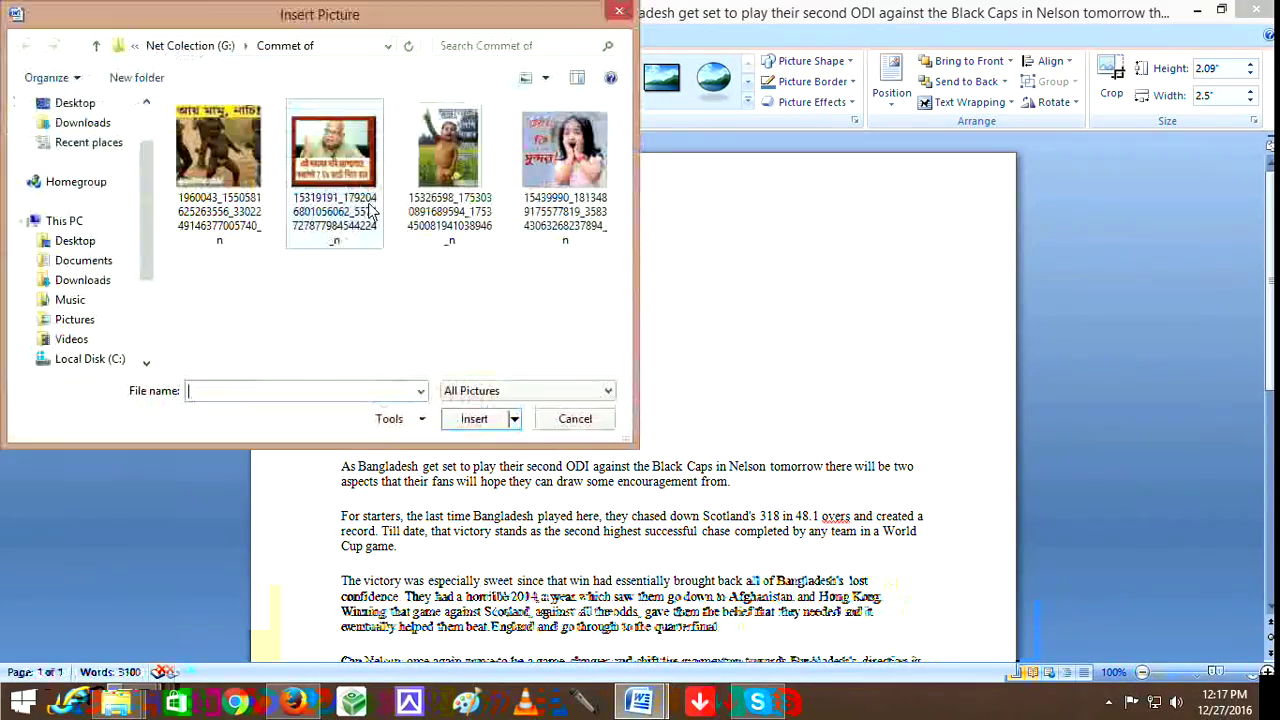
{"action": "left_click", "coordinate": [565, 150]}
{"action": "left_click", "coordinate": [474, 418]}
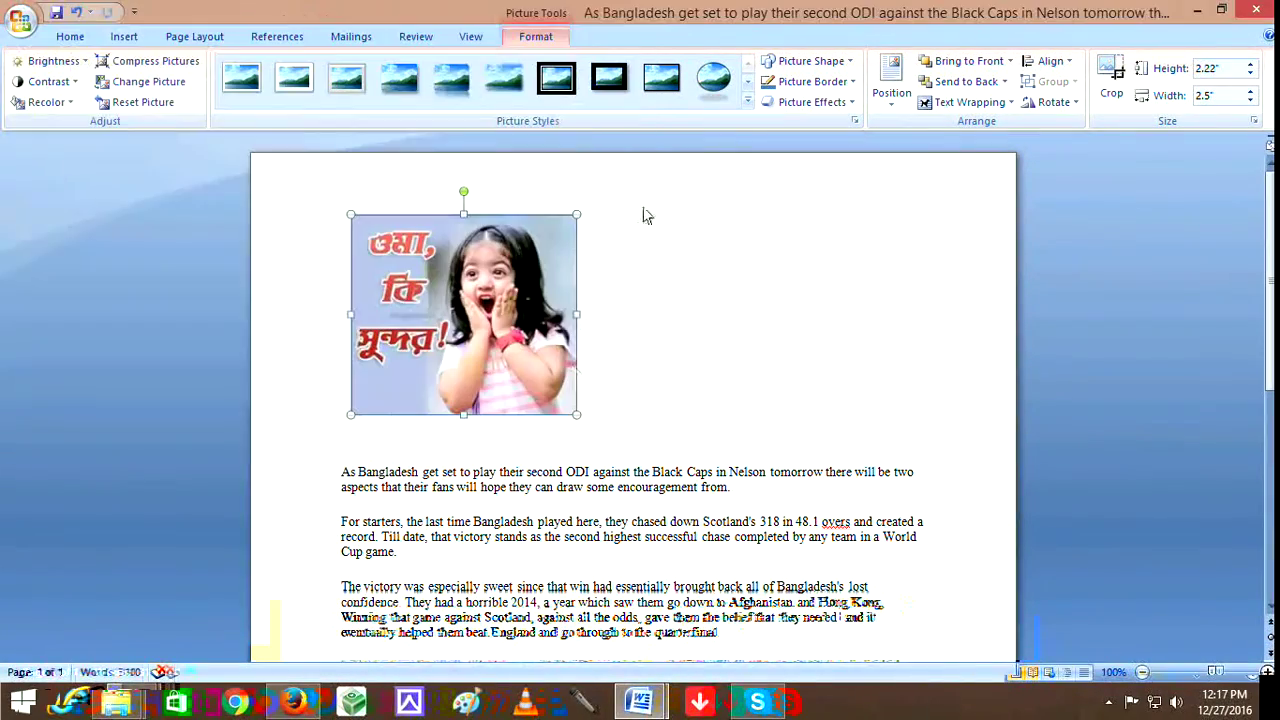
{"action": "left_click", "coordinate": [143, 106]}
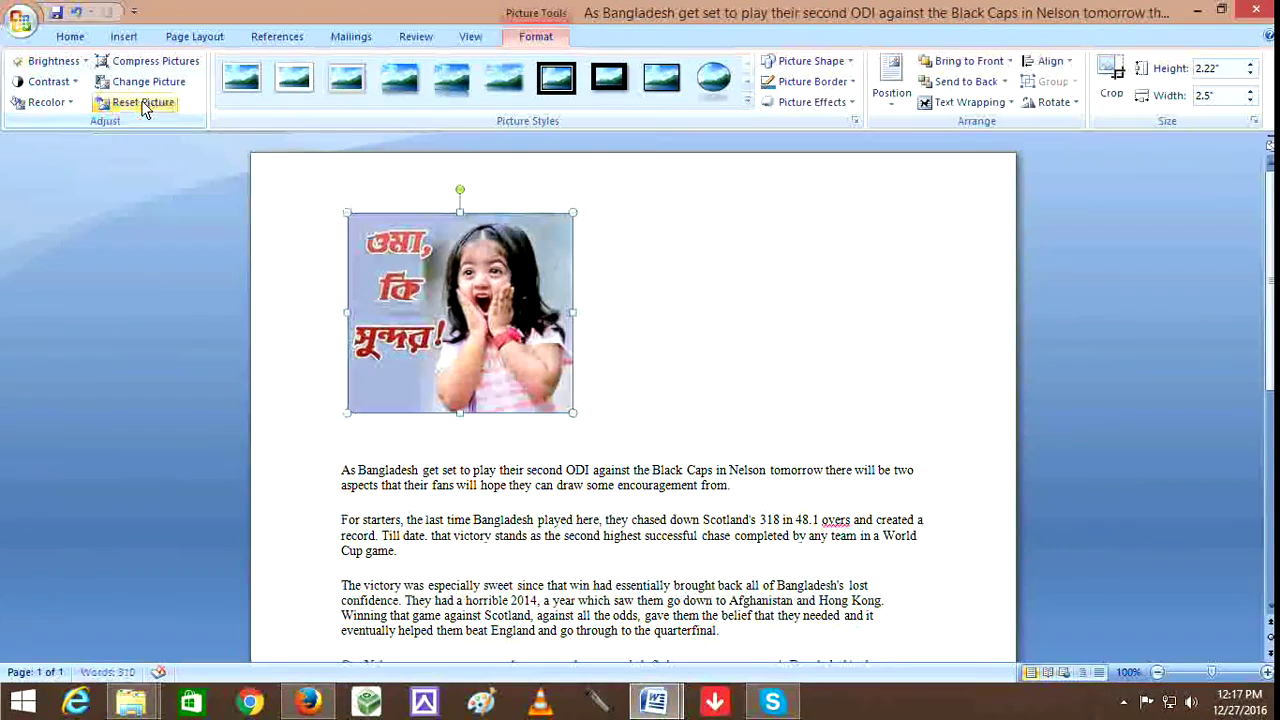